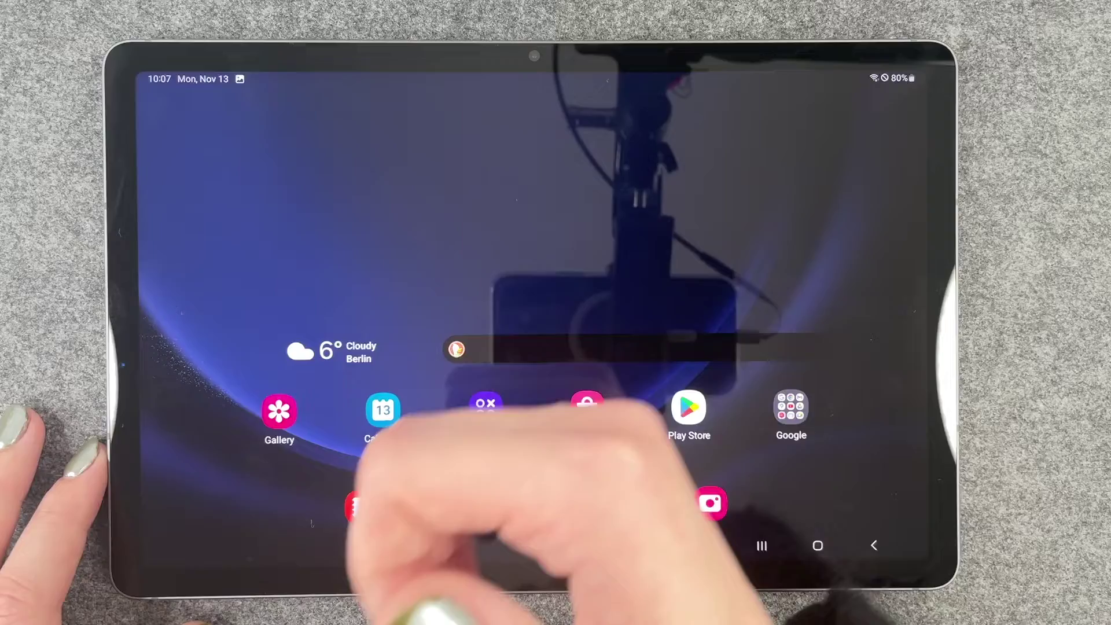
# Capture a palm-swipe screenshot of the home screen, then bring up the app list.
pyautogui.click(432, 507)
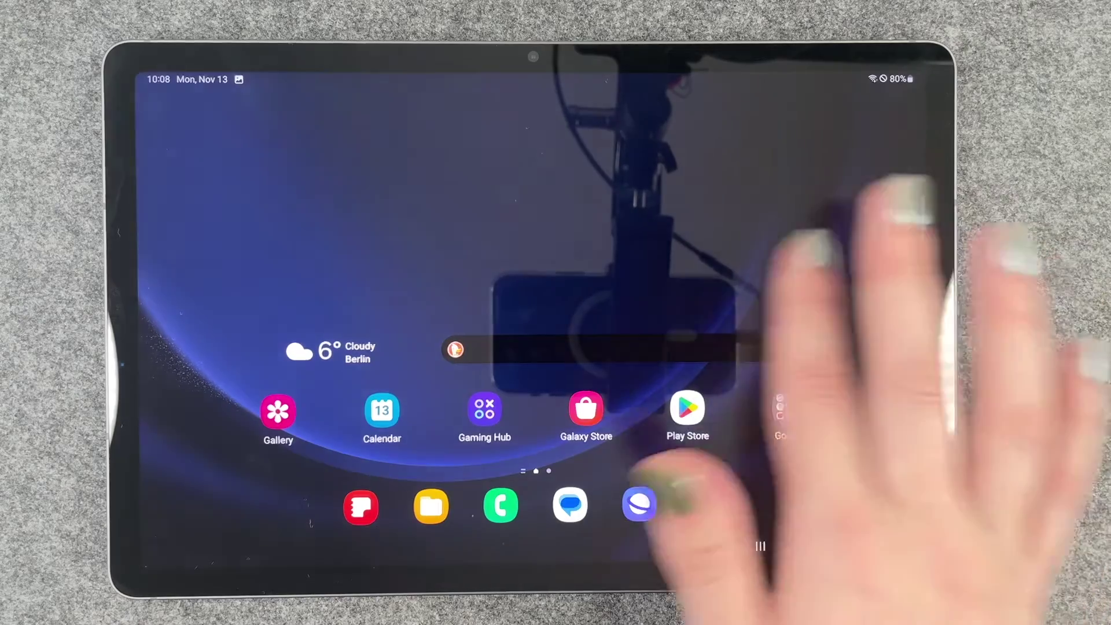
pyautogui.moveTo(782, 391)
pyautogui.mouseDown()
pyautogui.moveTo(391, 391)
pyautogui.moveTo(781, 391)
pyautogui.mouseUp()
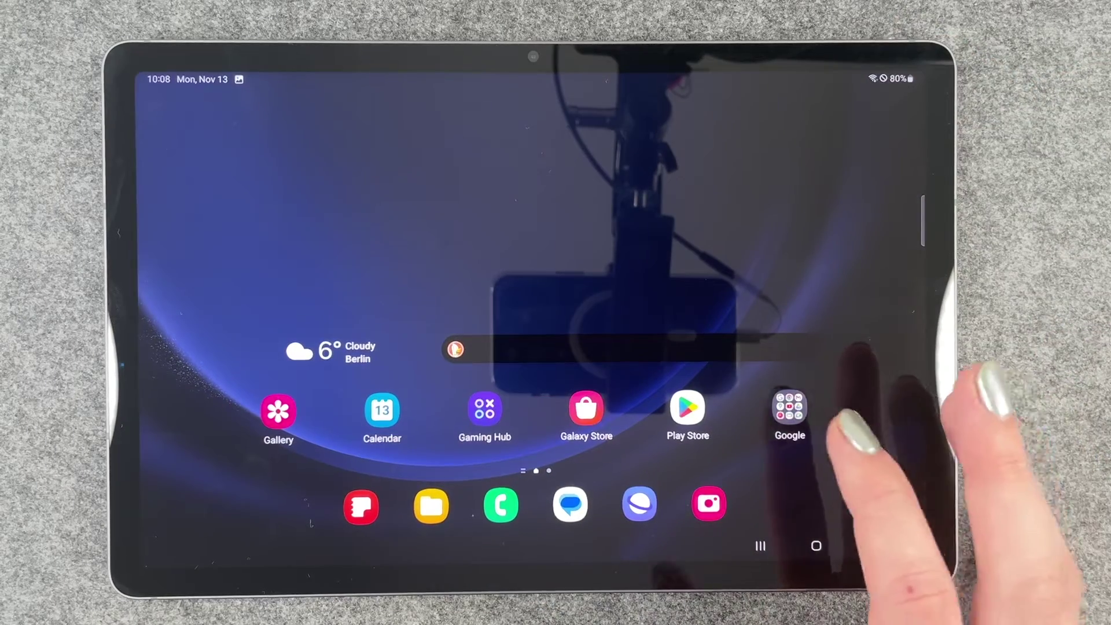
pyautogui.moveTo(851, 452); pyautogui.dragTo(851, 217)
# Go to Settings > Advanced features > Motions and gestures to show Palm swipe to capture on.
pyautogui.click(813, 312)
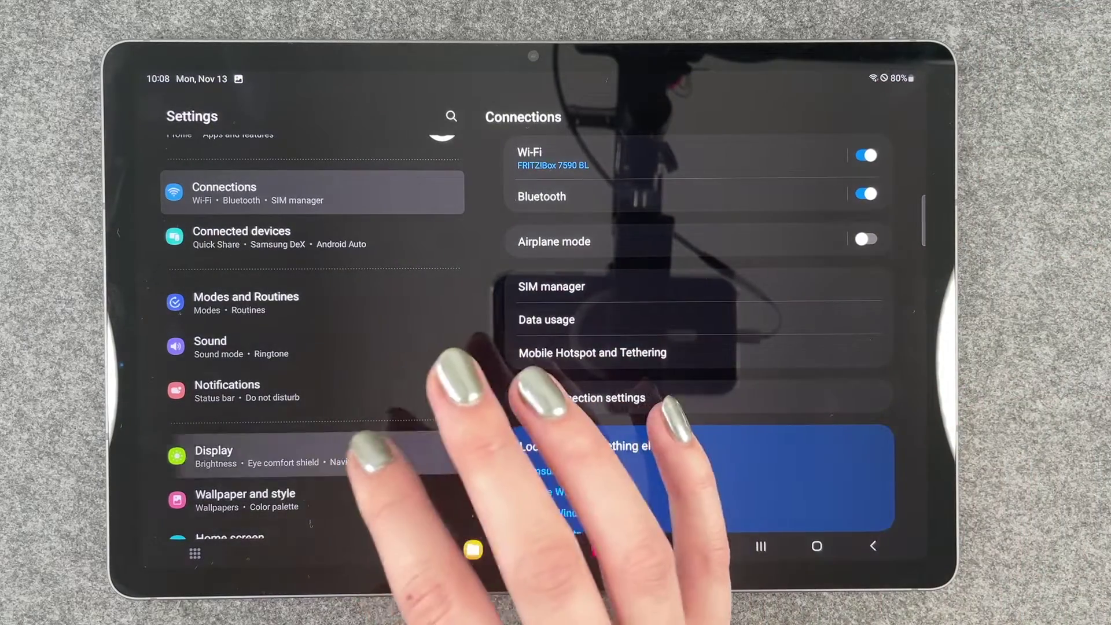
pyautogui.click(261, 455)
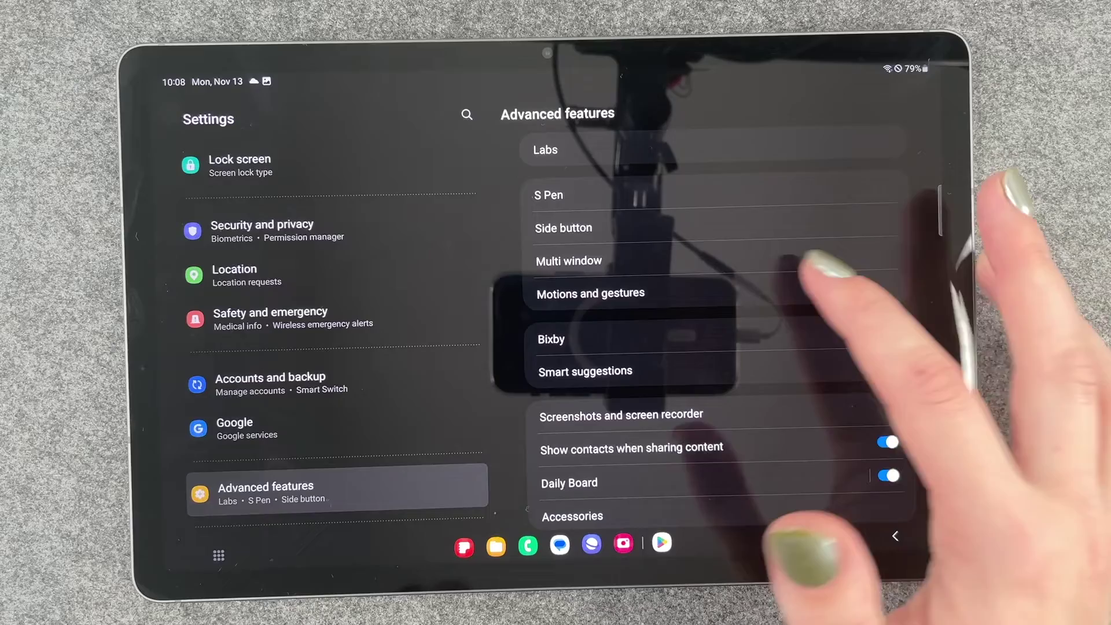
pyautogui.click(591, 293)
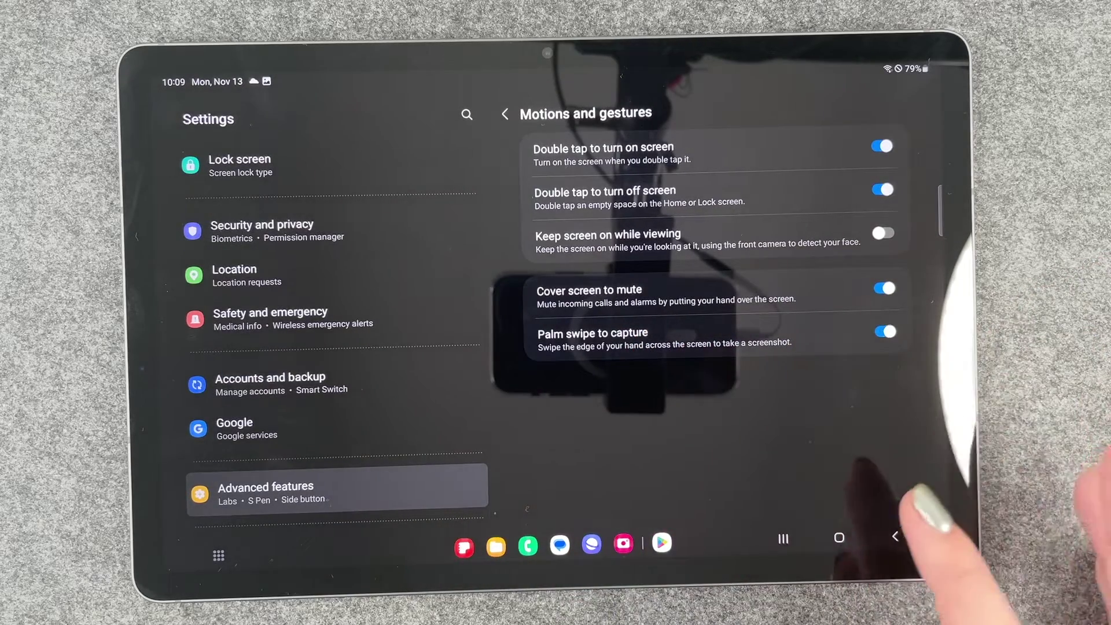
# Leave Settings with the Home button to return to the home screen.
pyautogui.click(840, 537)
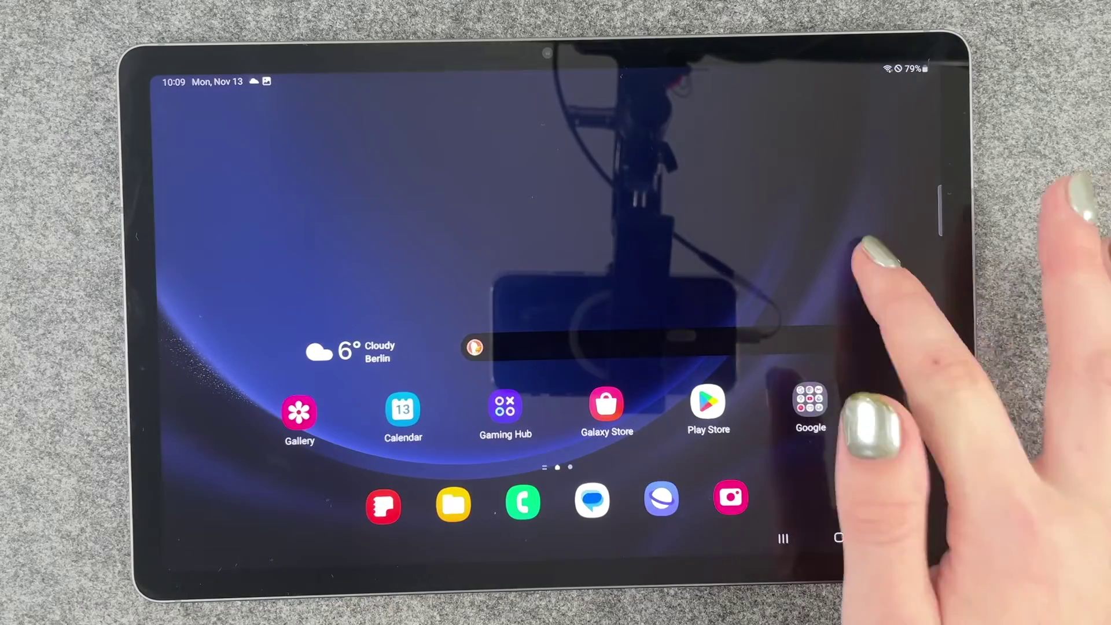